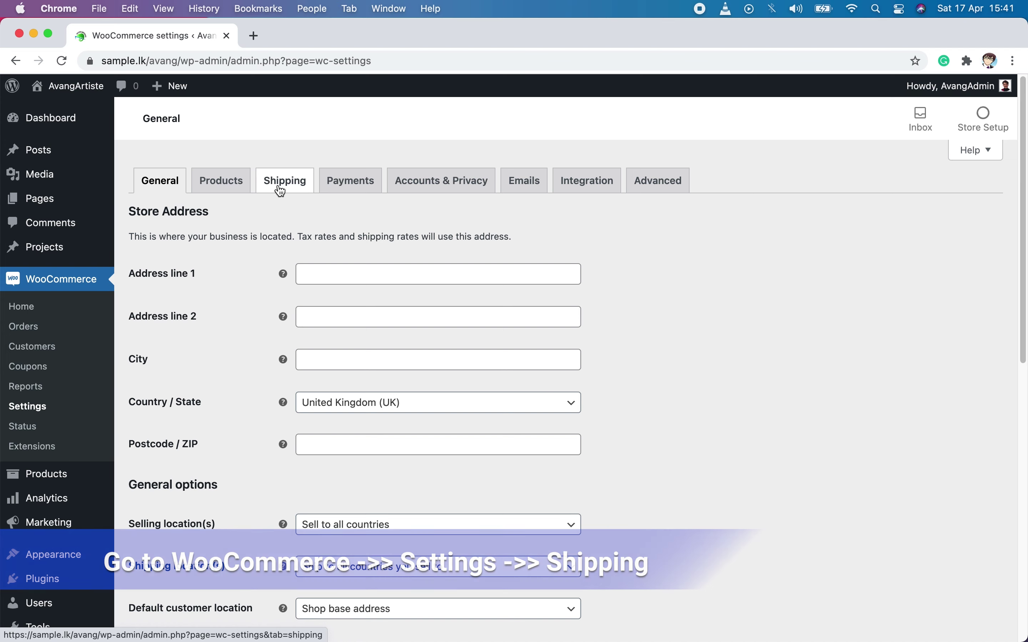
Open the WooCommerce shipping settings and examine the US shipping zone's region and methods, then return to the zone list.
left_click(283, 190)
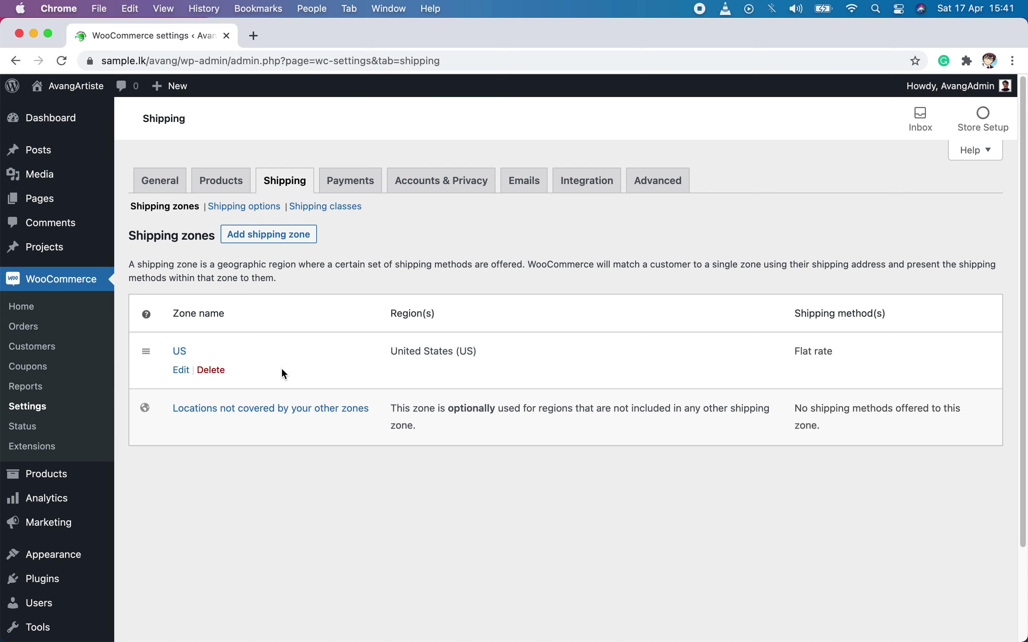
left_click(183, 355)
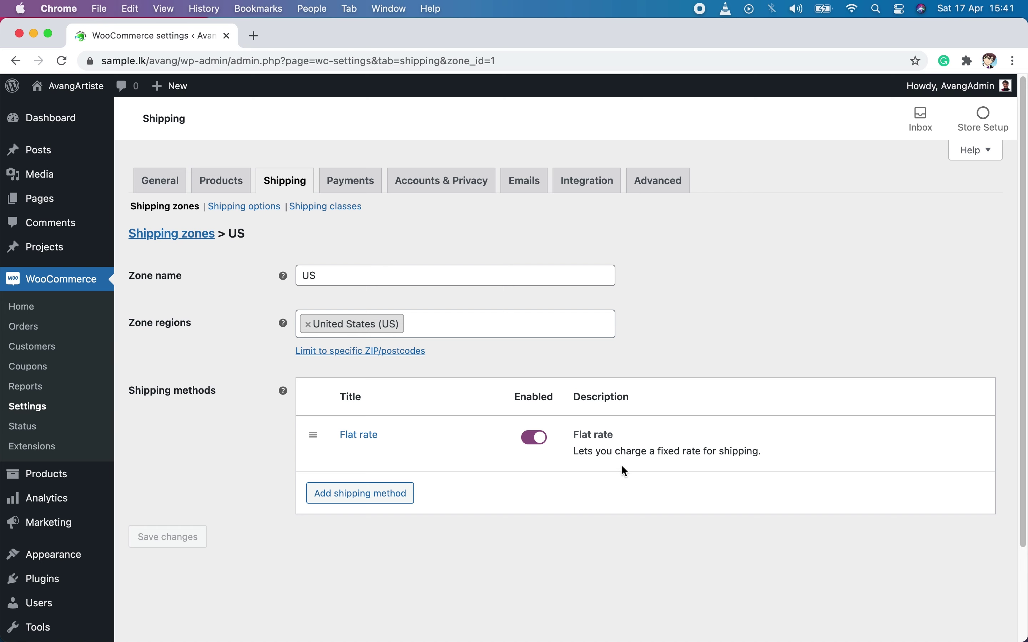
mouse_move(518, 470)
left_click(17, 63)
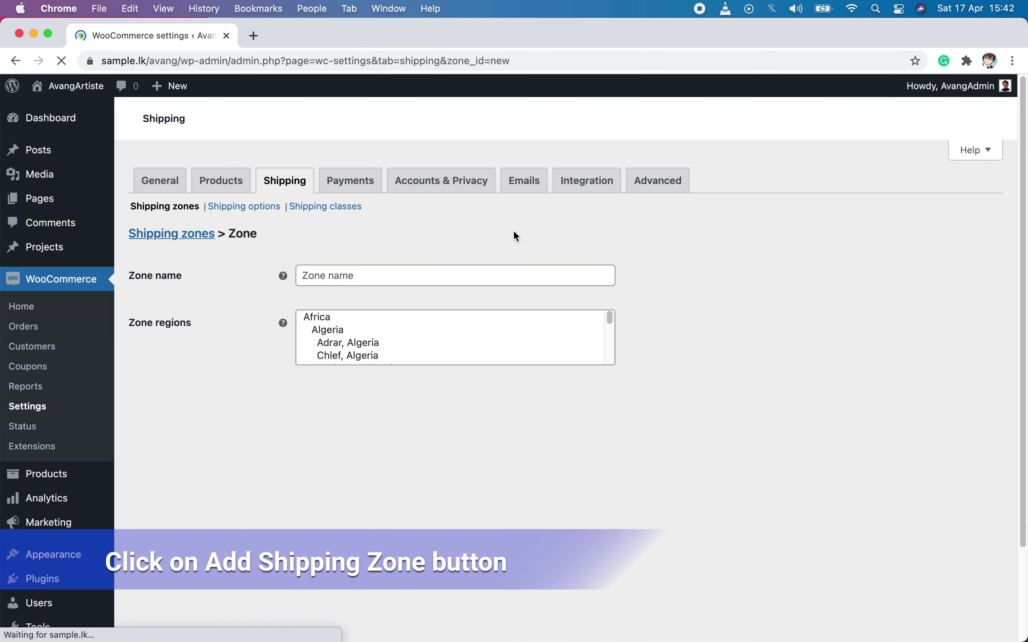
Name the new shipping zone Europe and add Europe as its zone region.
left_click(364, 275)
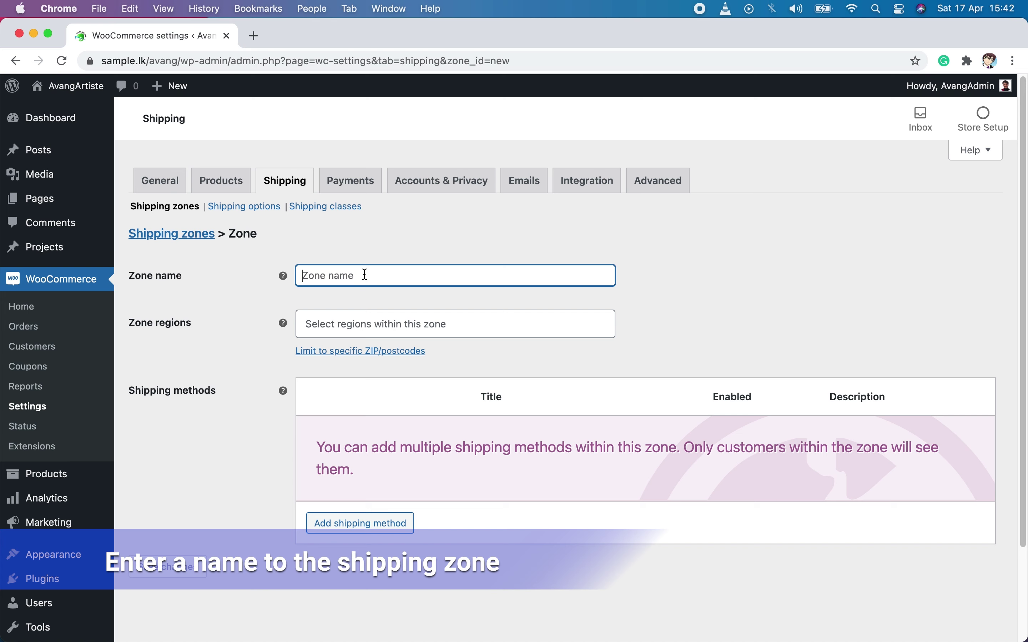
type("Europe")
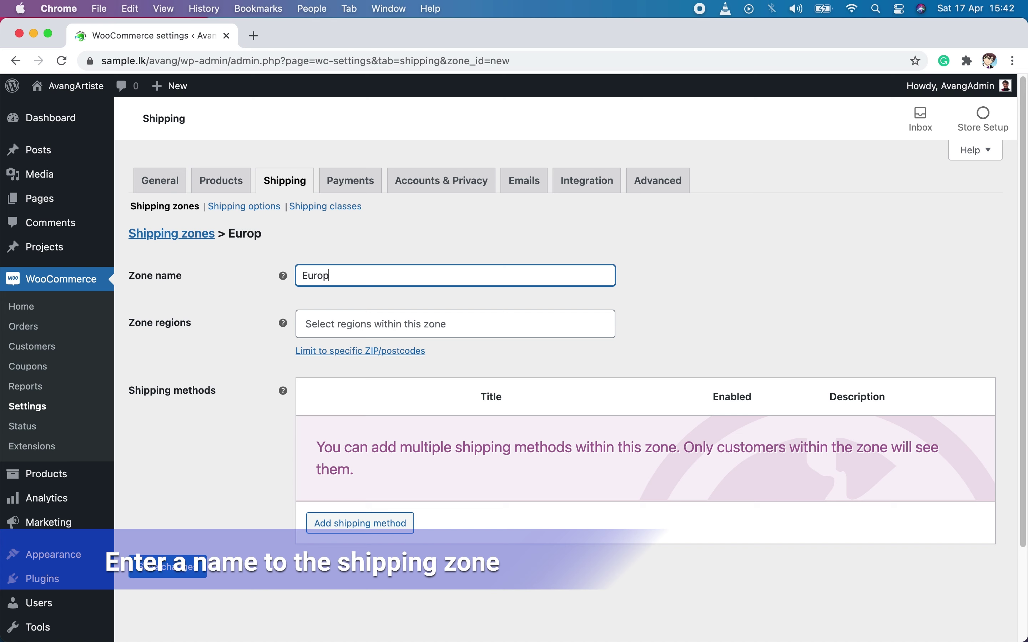
left_click(380, 323)
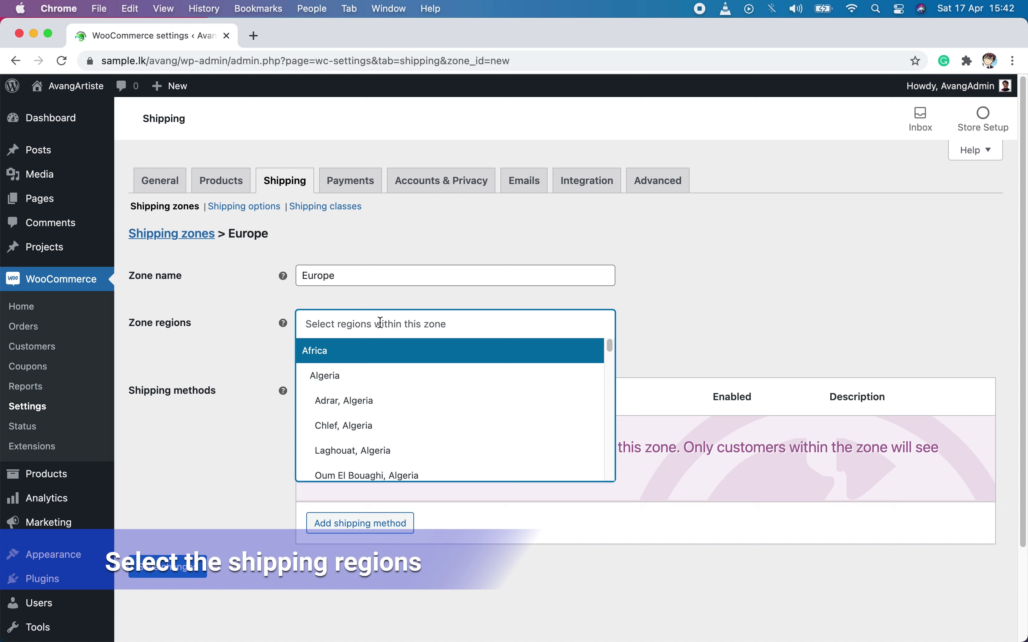
type("eu")
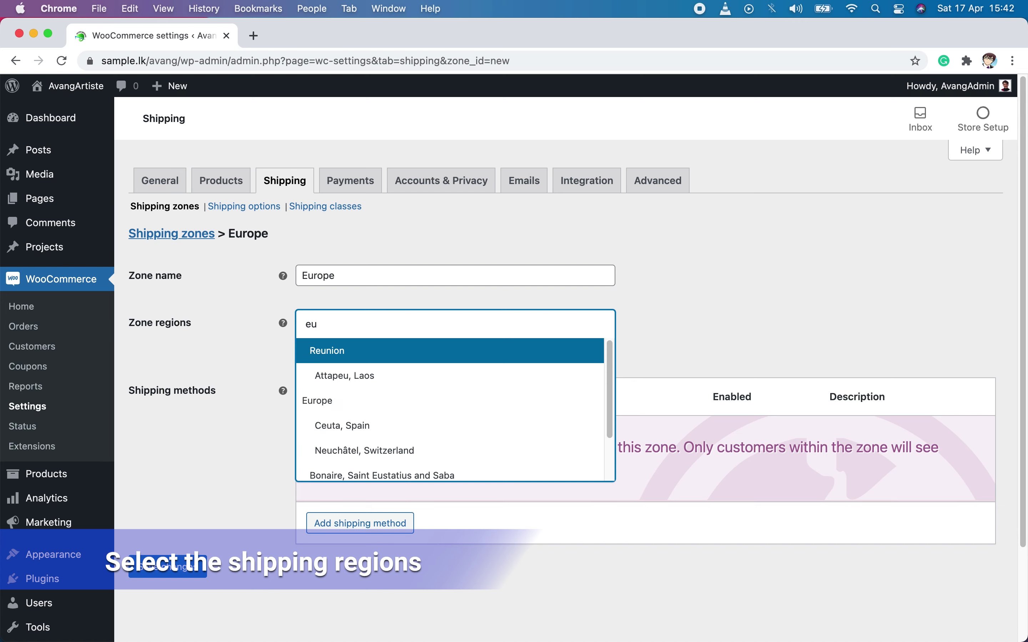
left_click(330, 401)
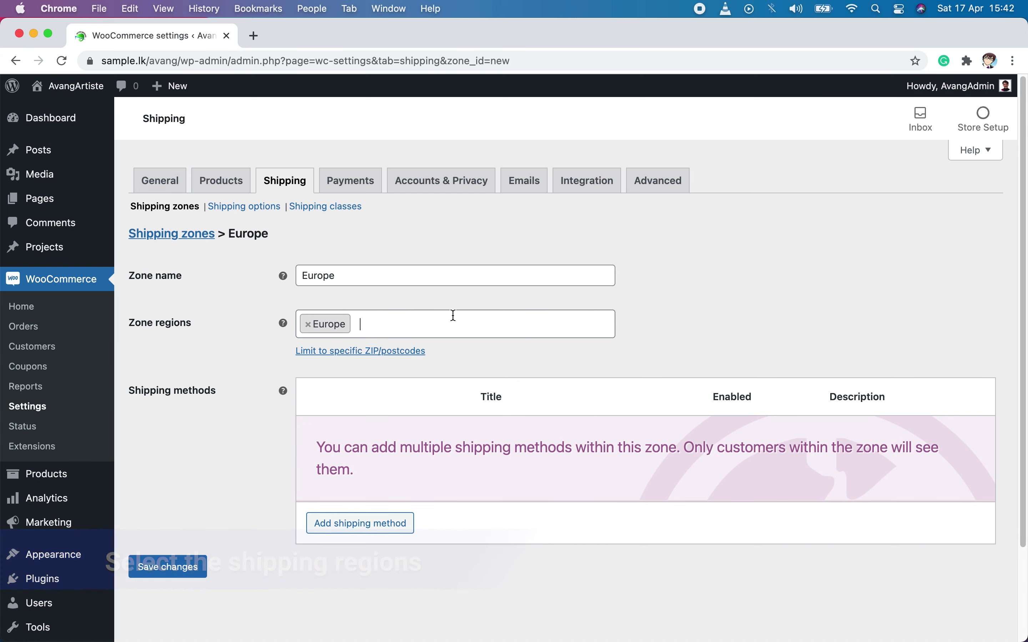
Examine the countries and states listed under Europe in the zone regions, without adding any.
left_click(422, 325)
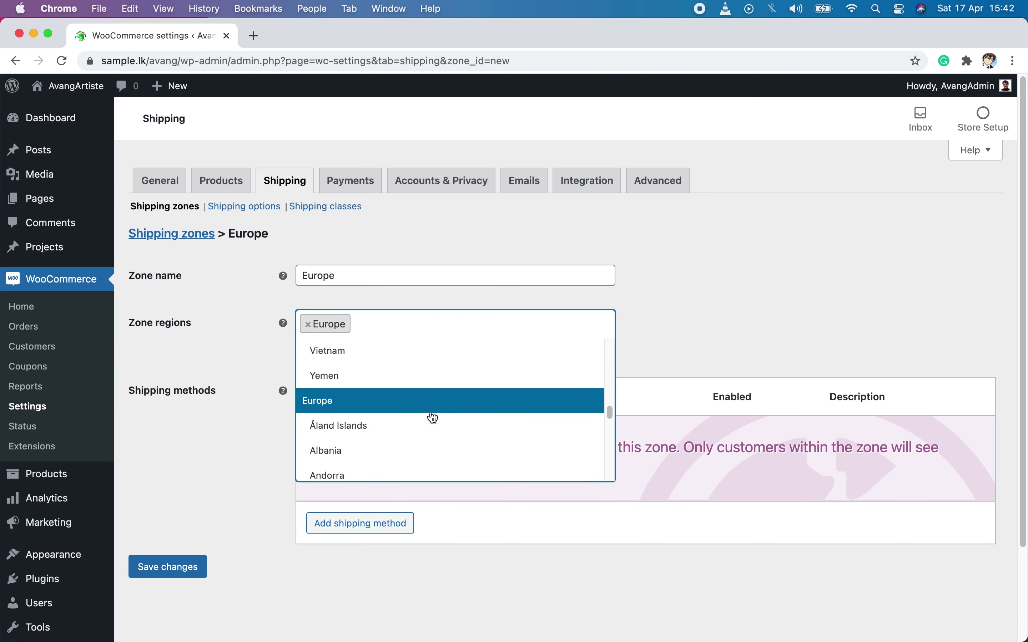
scroll(429, 420, "down", 10)
scroll(420, 413, "down", 3)
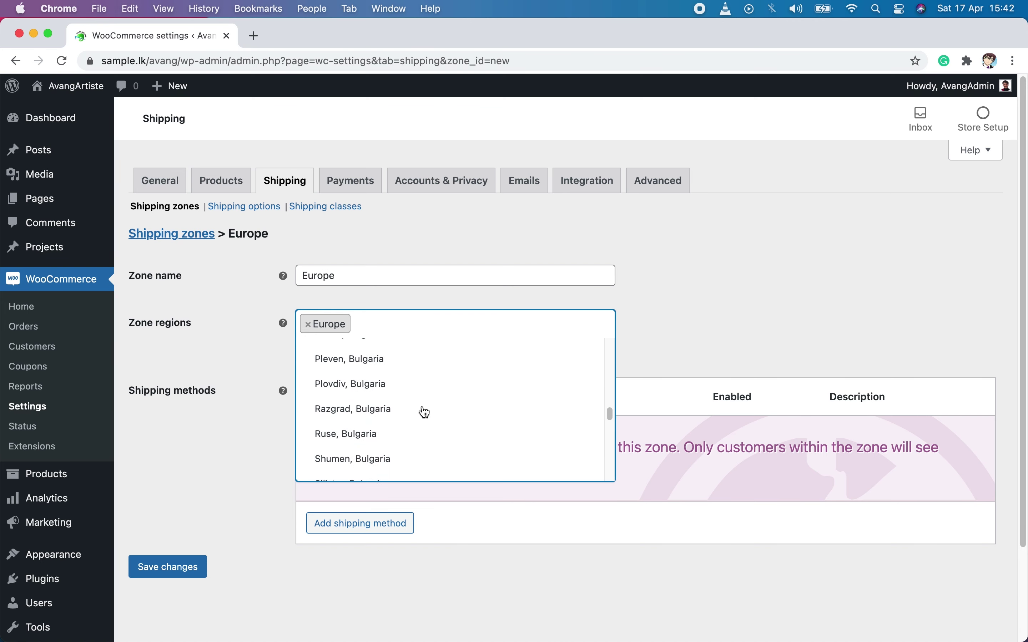
scroll(420, 413, "up", 8)
scroll(461, 411, "up", 10)
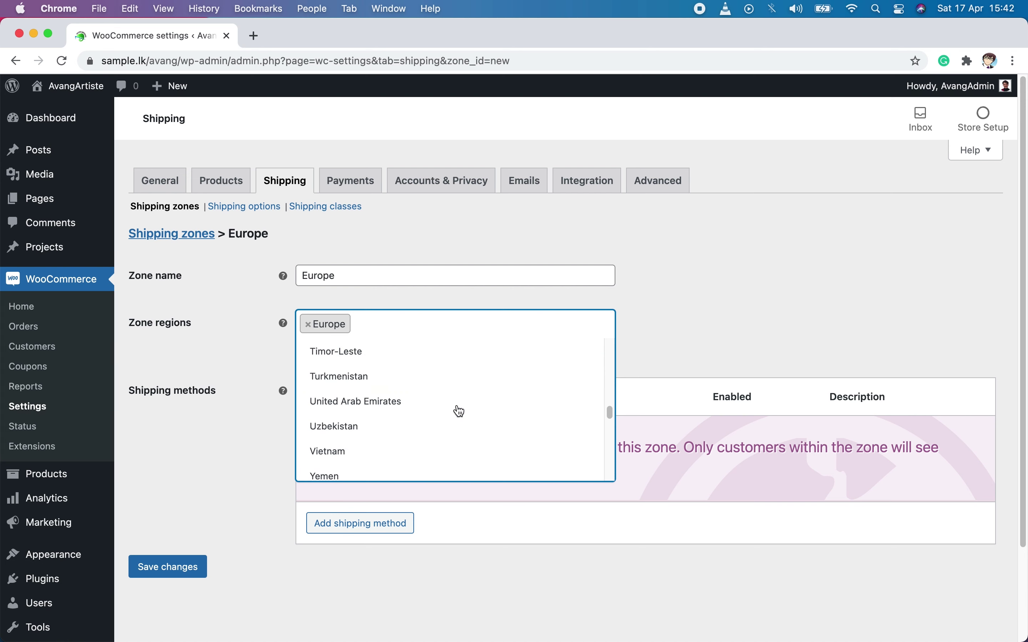
scroll(459, 412, "down", 6)
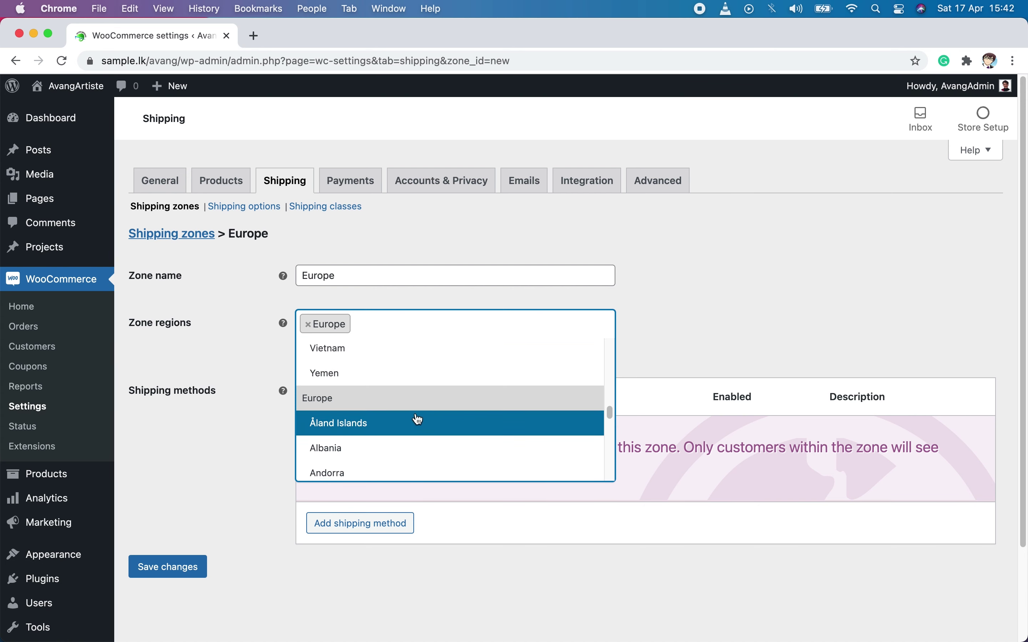
scroll(394, 439, "down", 5)
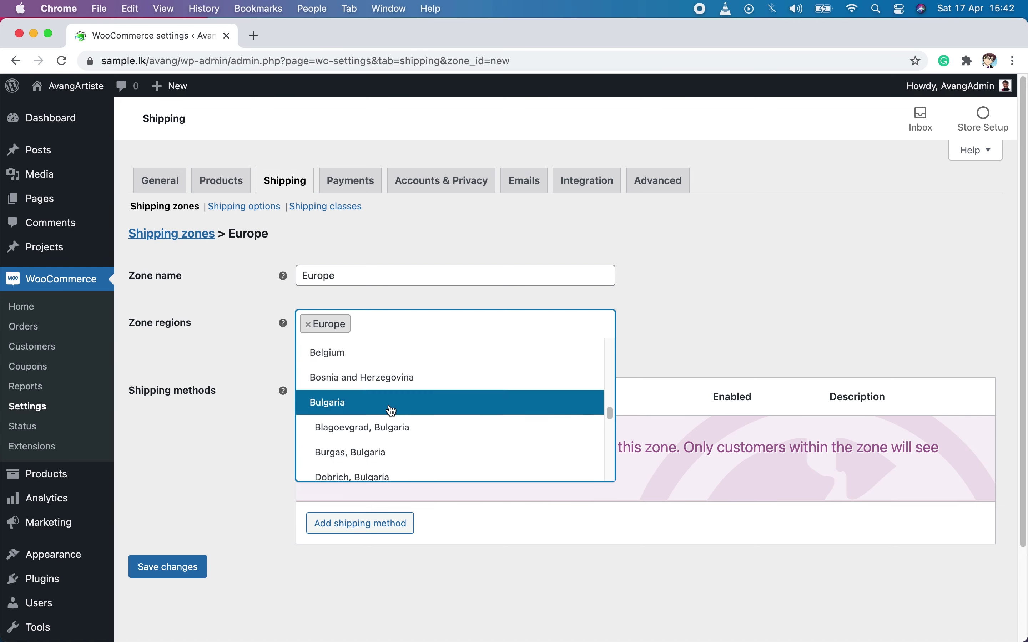
scroll(391, 408, "down", 12)
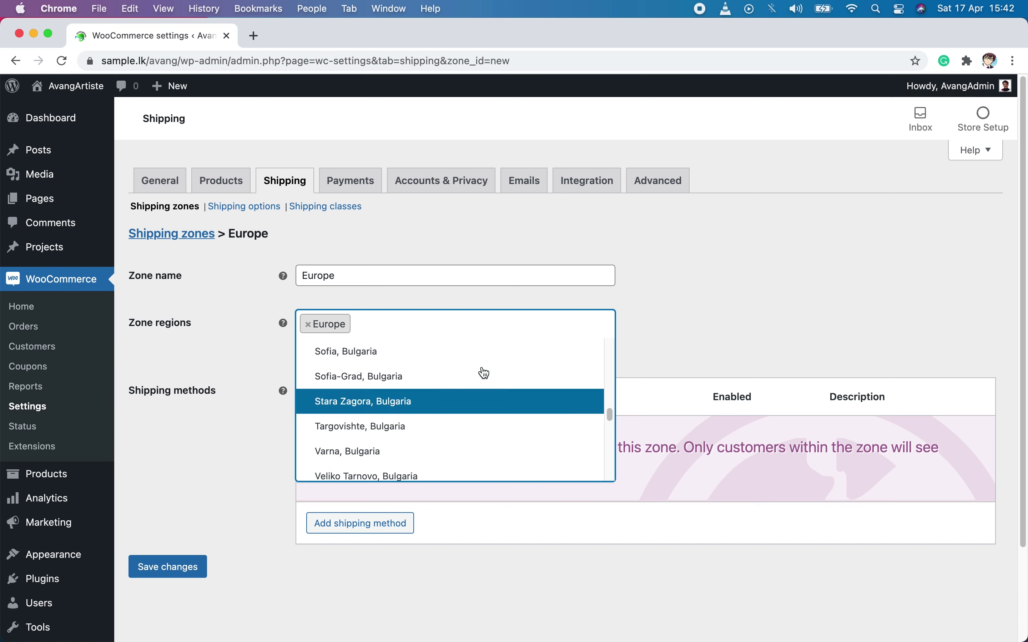
left_click(776, 328)
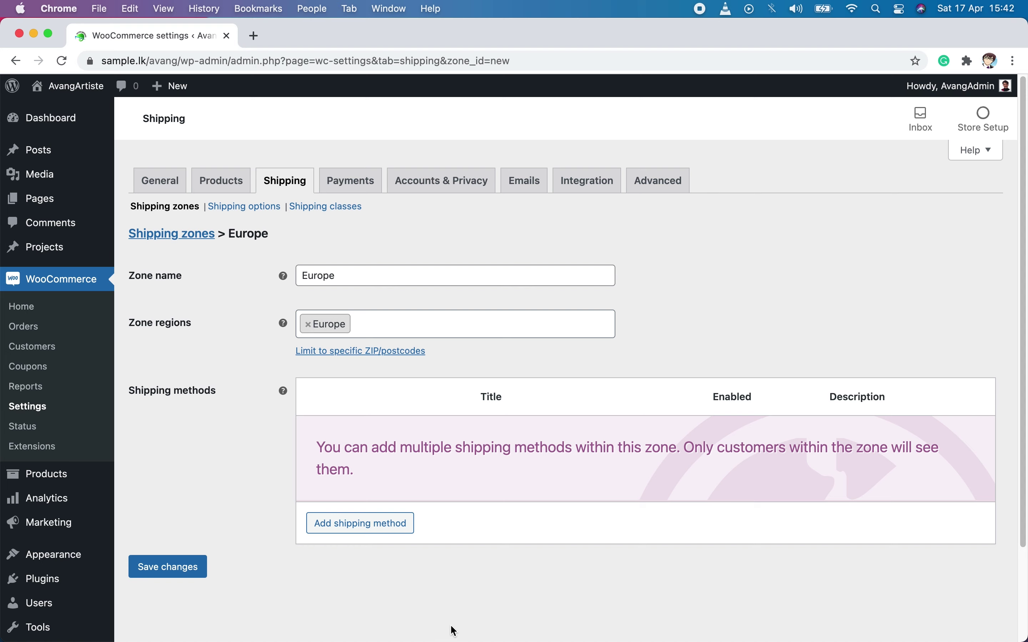
Add a Flat rate shipping method to the Europe zone.
left_click(369, 528)
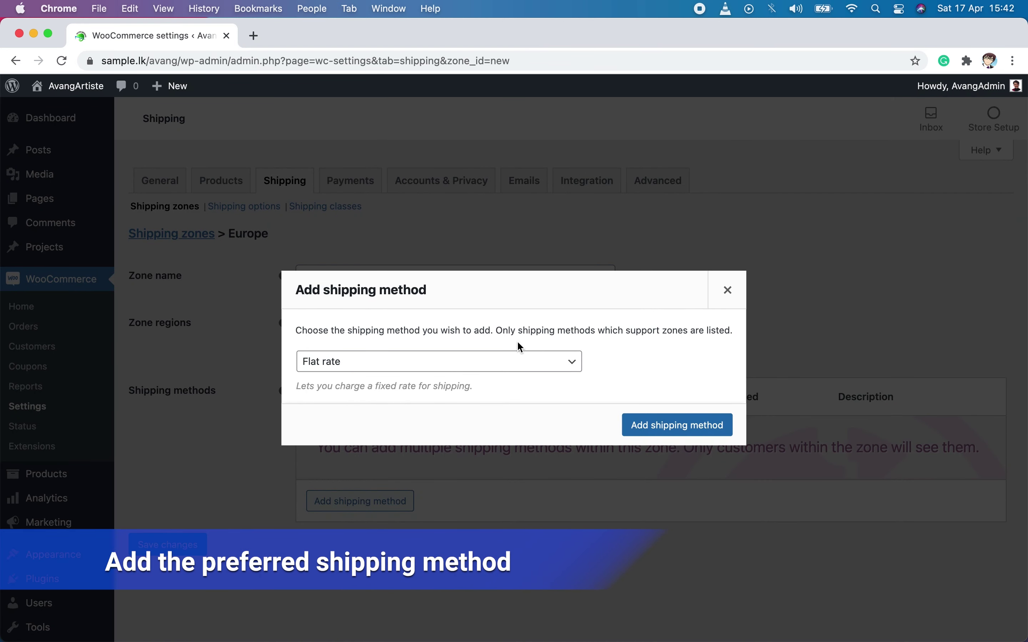
left_click(495, 364)
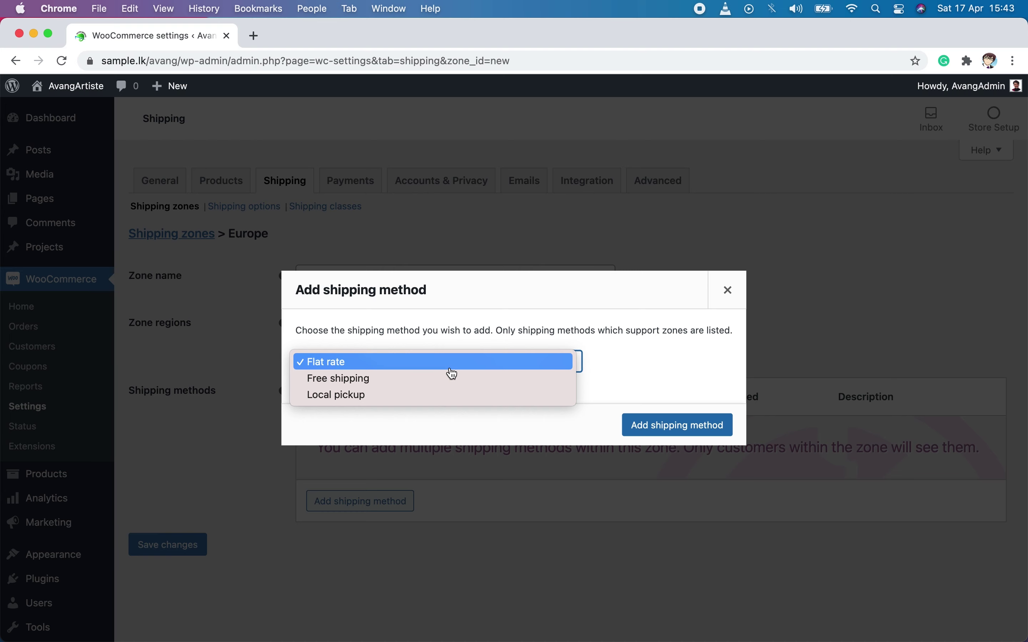
left_click(657, 367)
left_click(649, 426)
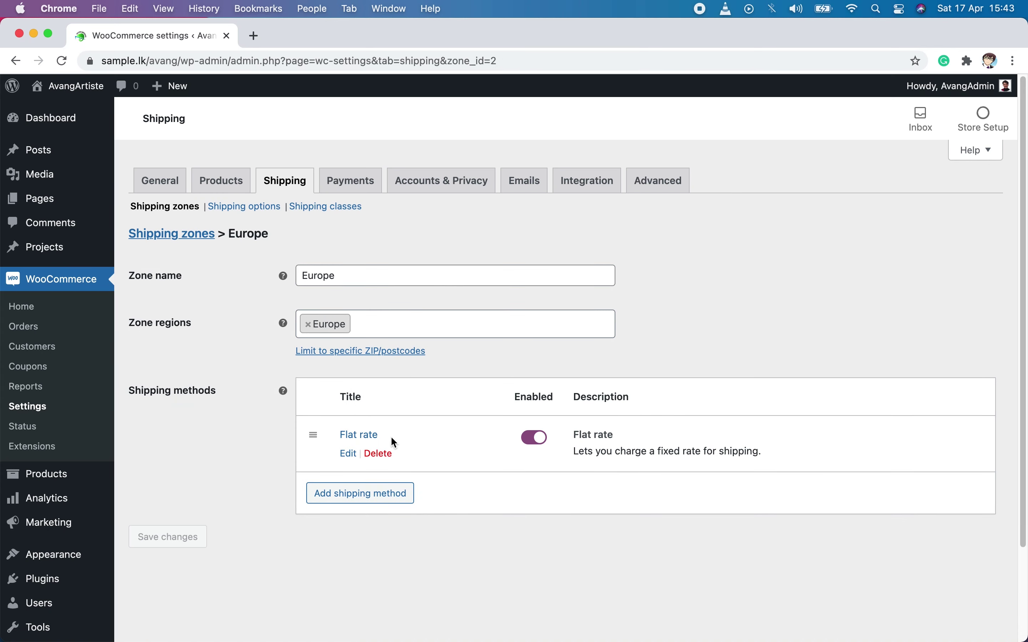
Set the Europe zone's flat rate cost to 3, keep its tax status Taxable, and save the method settings.
left_click(350, 454)
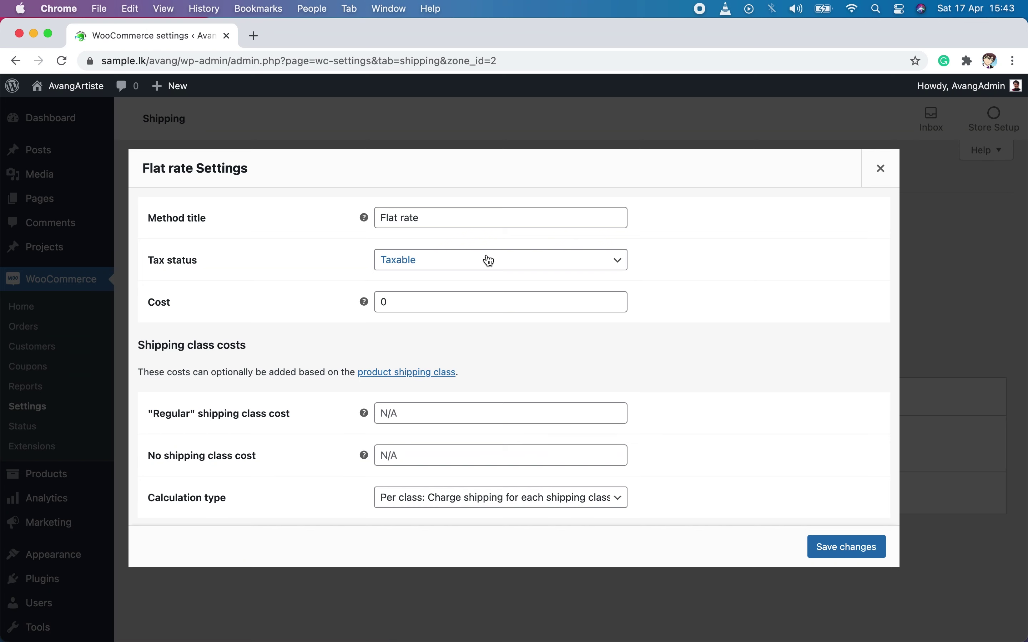
left_click(427, 303)
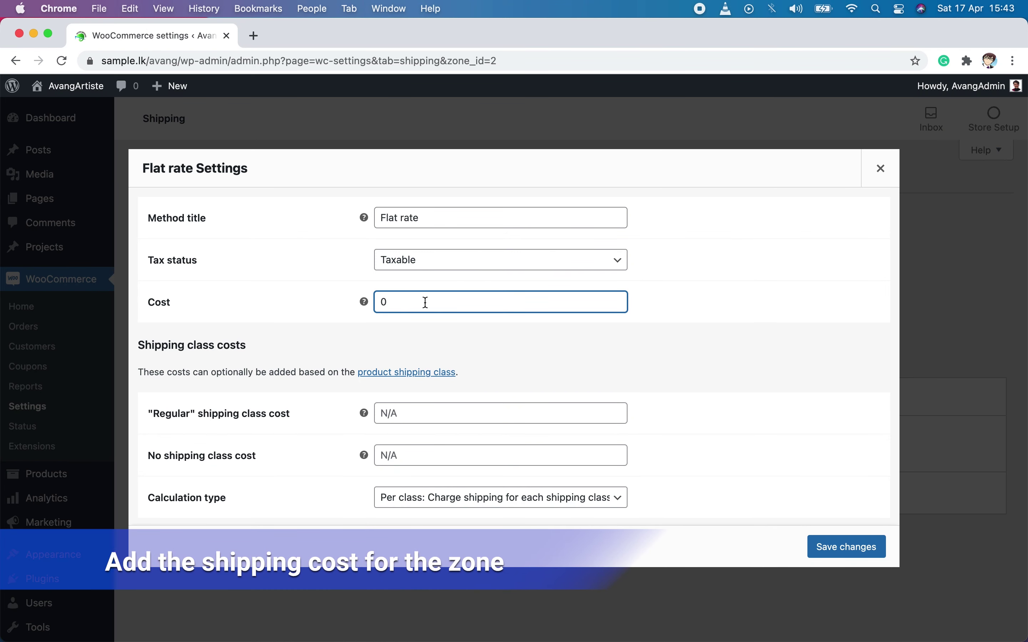
key("BackSpace")
type("3")
left_click(733, 314)
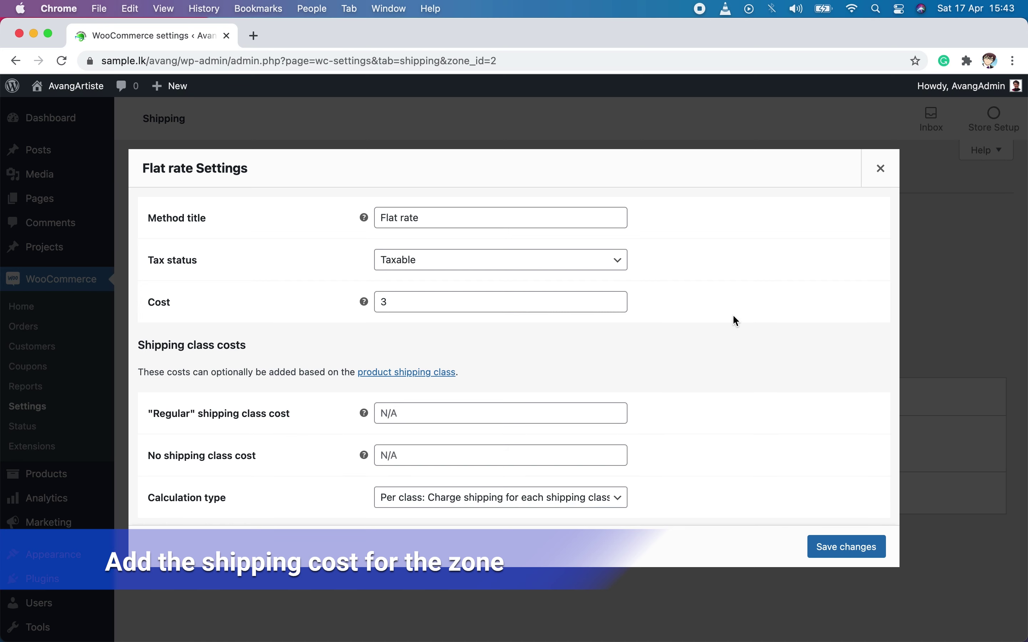
left_click(529, 259)
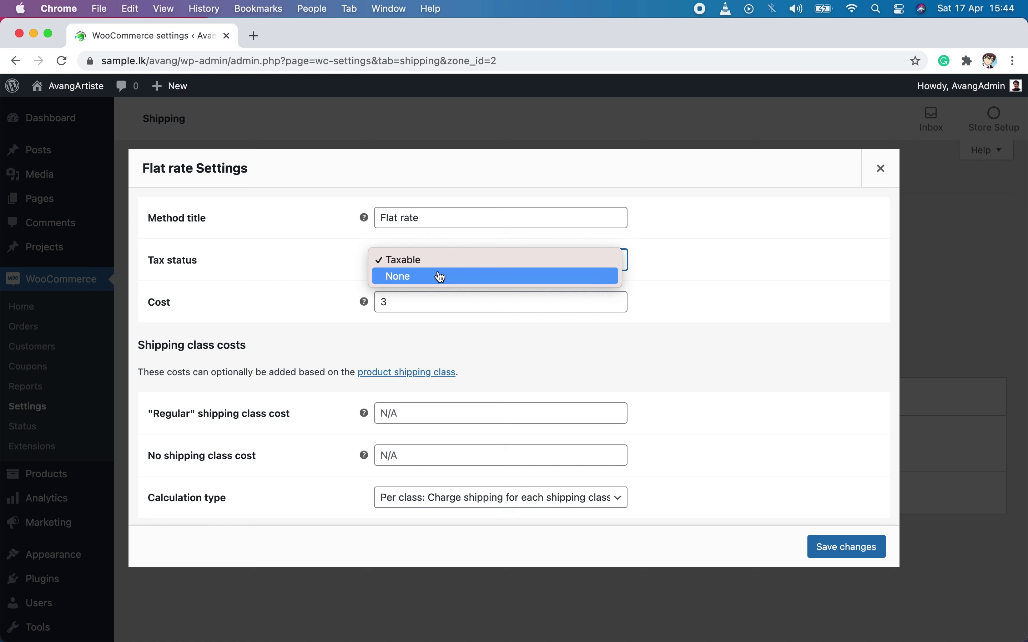
left_click(691, 286)
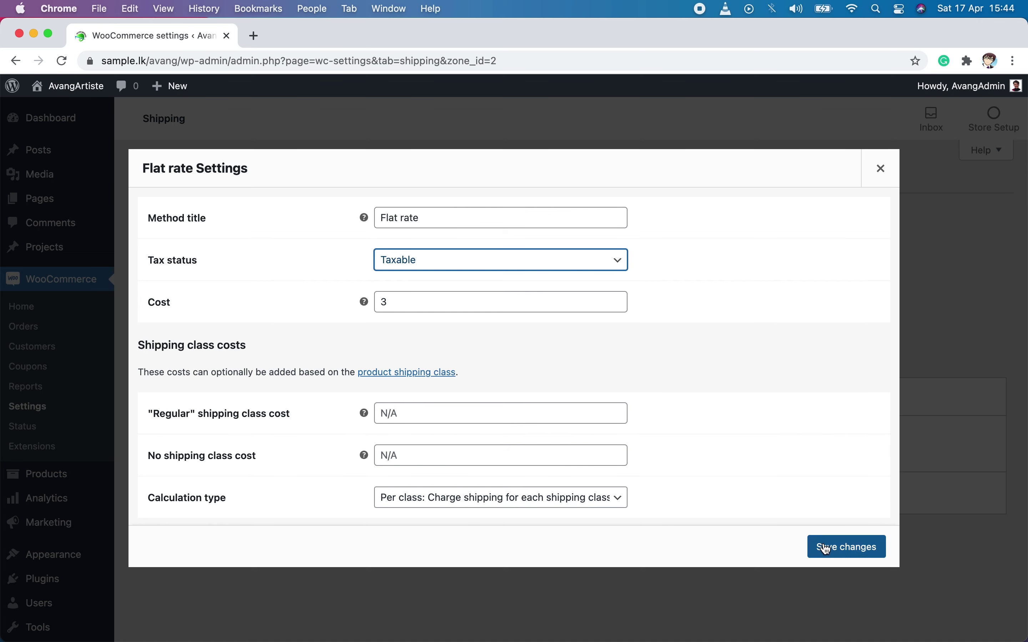
left_click(836, 549)
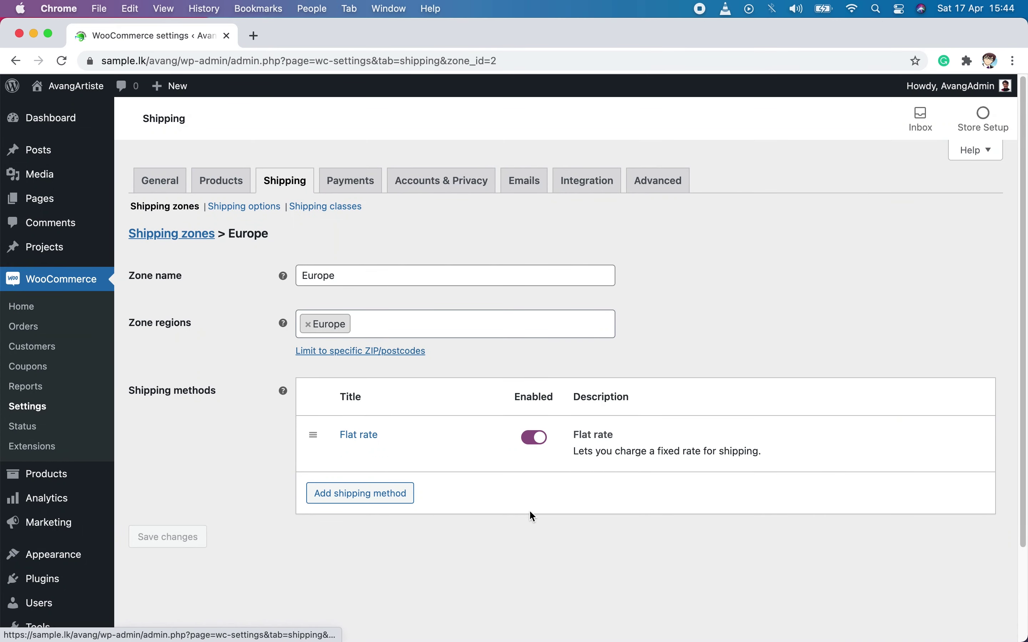
Disable the Europe zone's flat rate method, re-enable it, and save the zone.
left_click(539, 441)
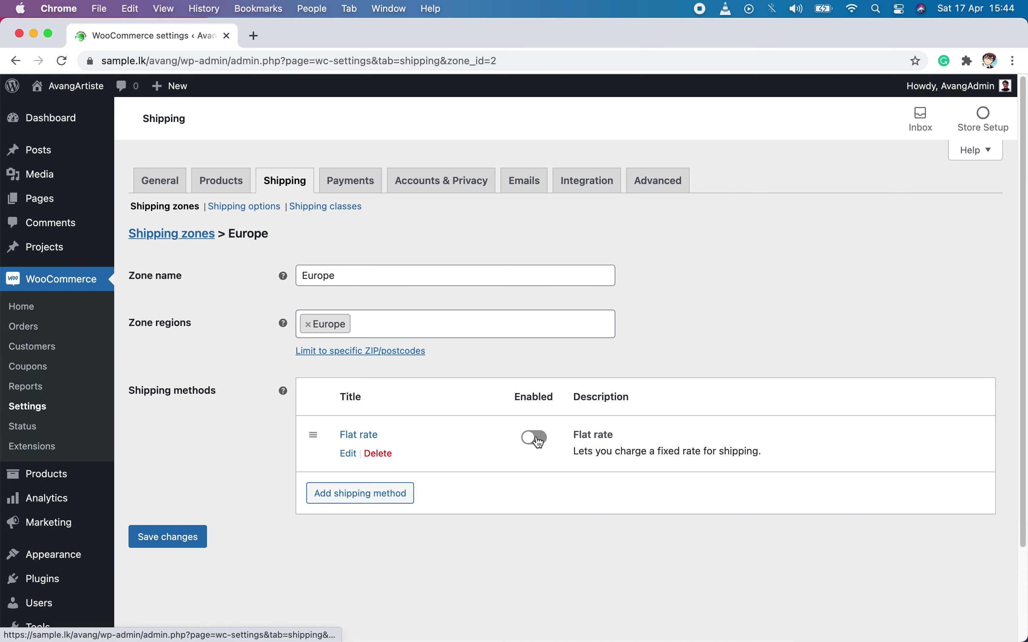
left_click(536, 439)
left_click(183, 548)
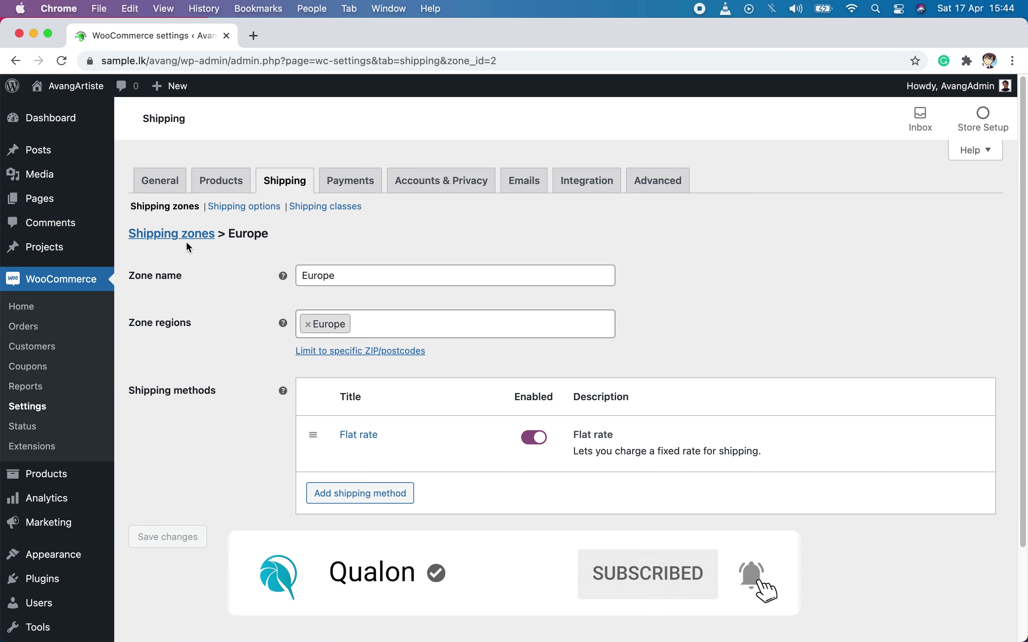
Turn off hiding shipping costs until an address is entered in the shipping options, save, and return to the shipping zones.
left_click(178, 235)
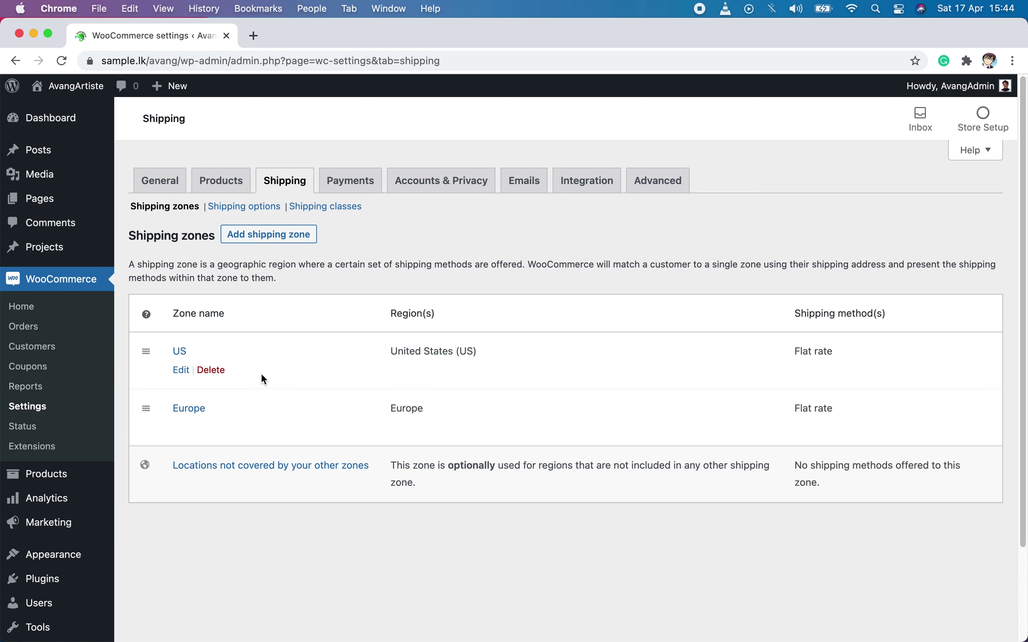
left_click(245, 209)
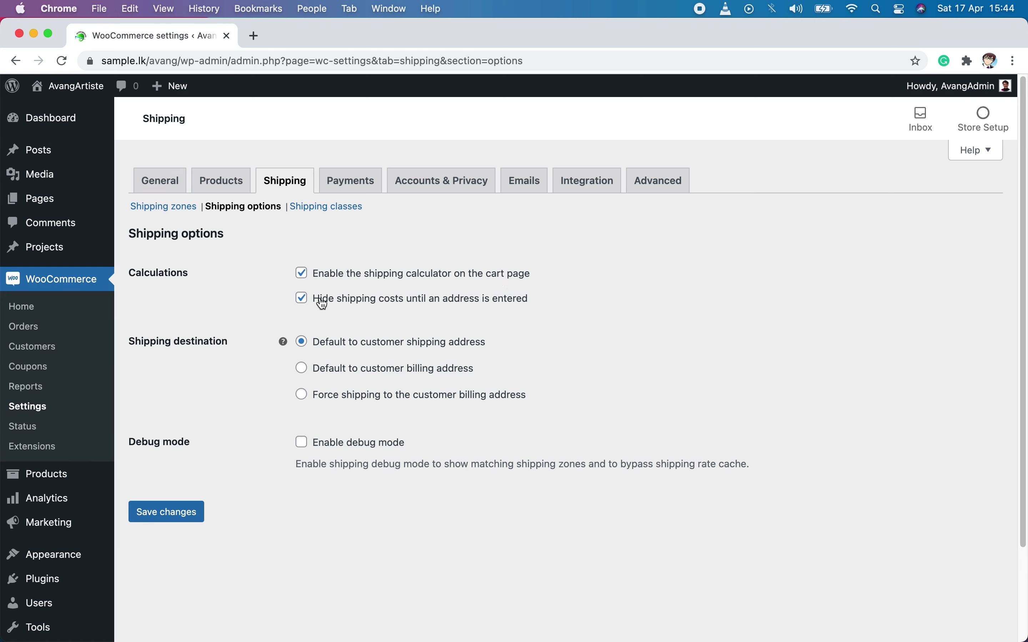
left_click(393, 299)
left_click(414, 305)
left_click(331, 302)
left_click(183, 523)
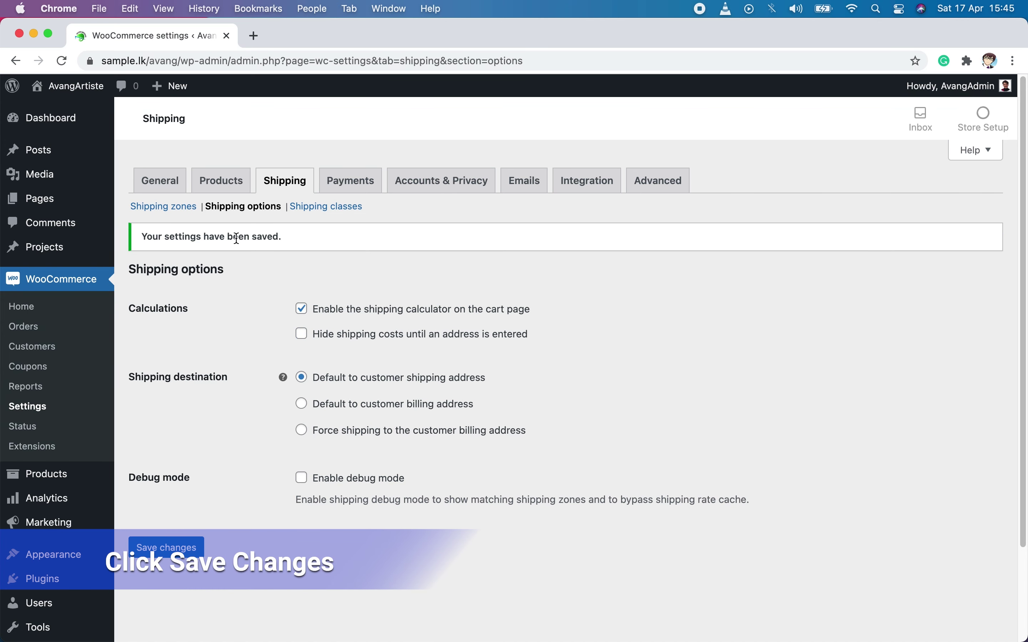
left_click(163, 210)
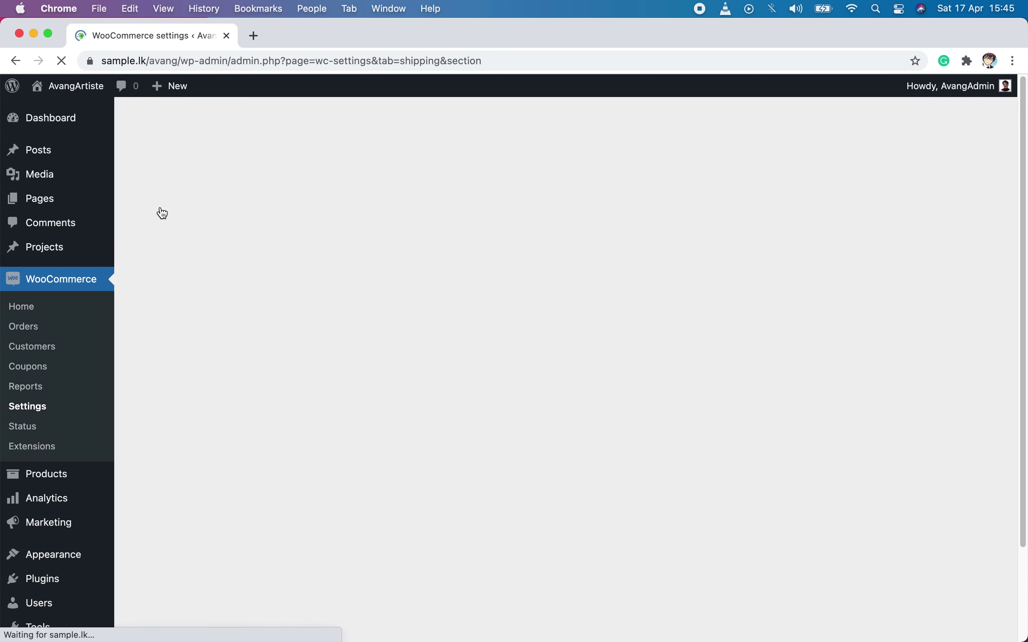